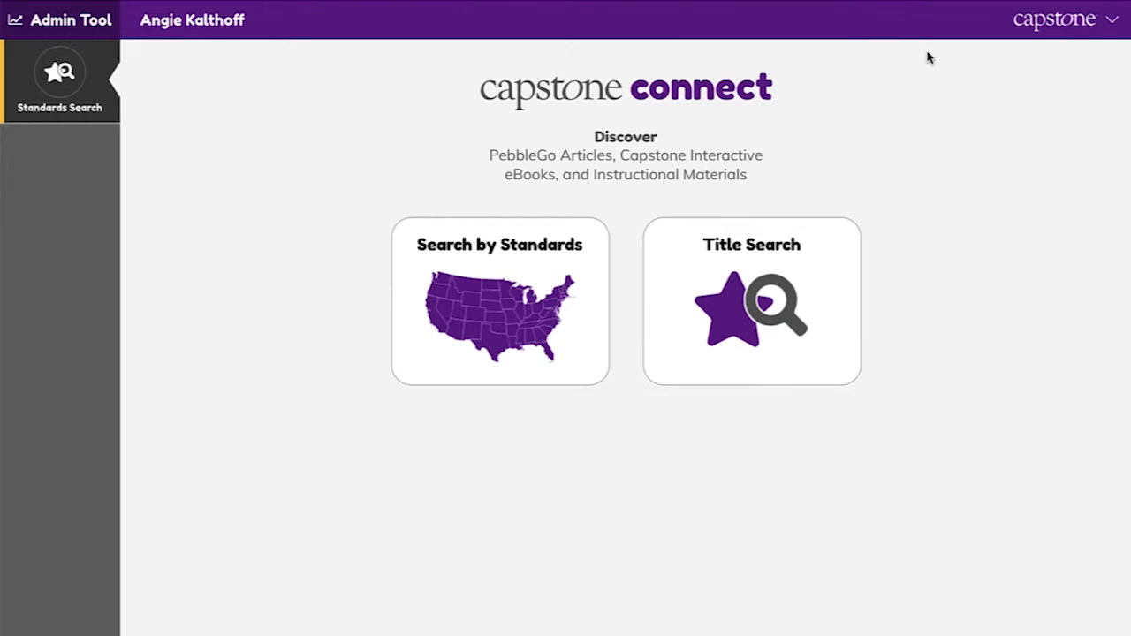
Step: Run a title search for "life cycle"
click(782, 303)
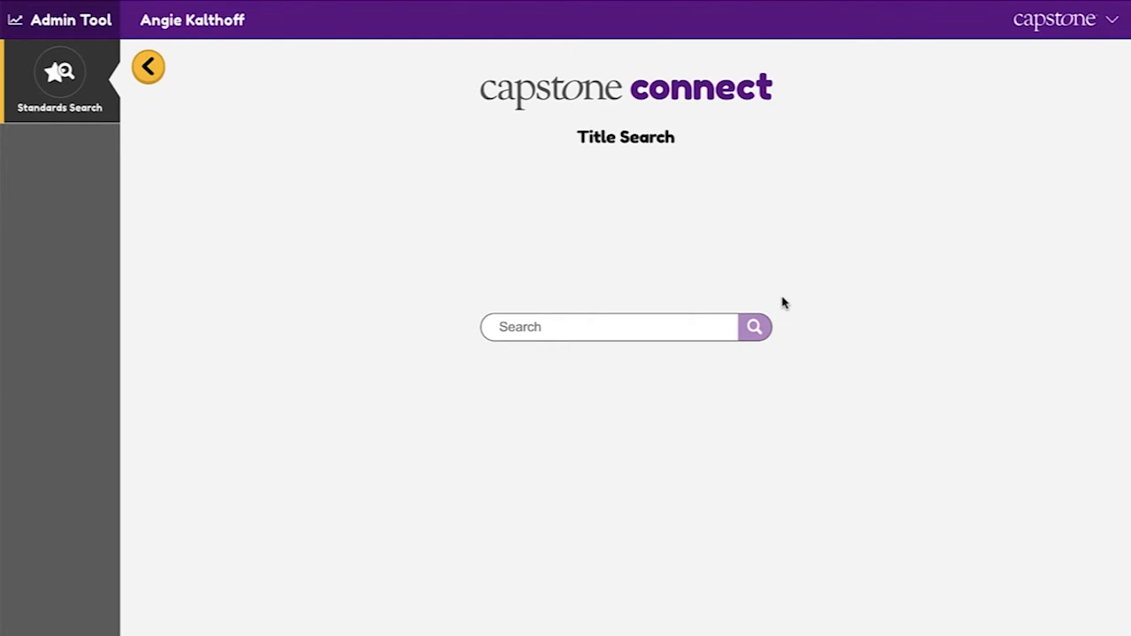
click(611, 328)
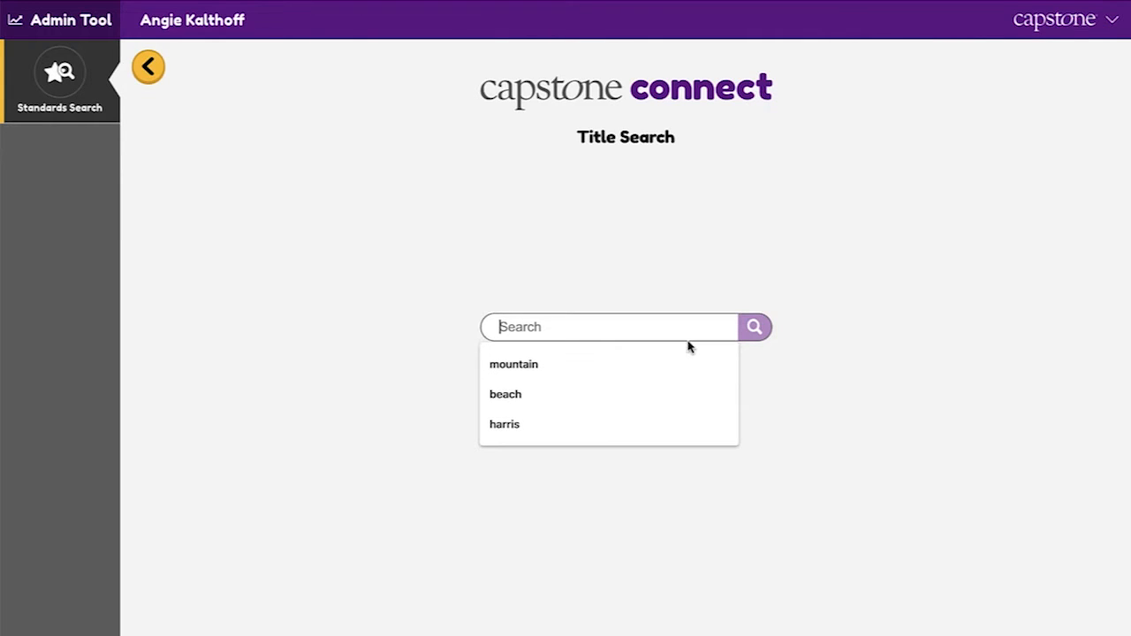
text(life cycle)
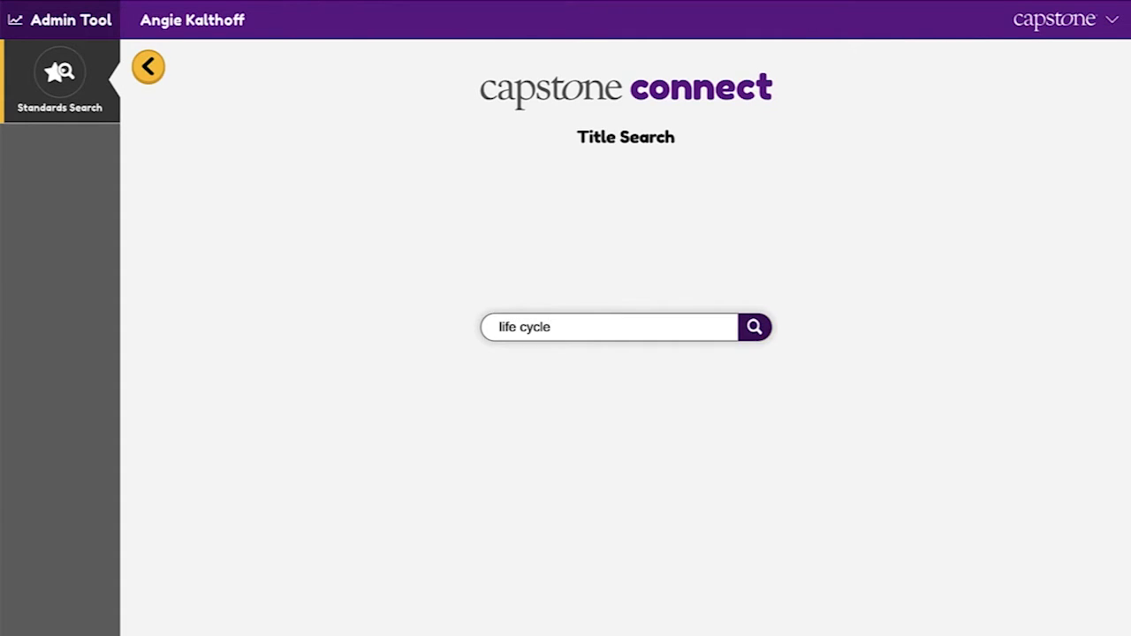
key(Return)
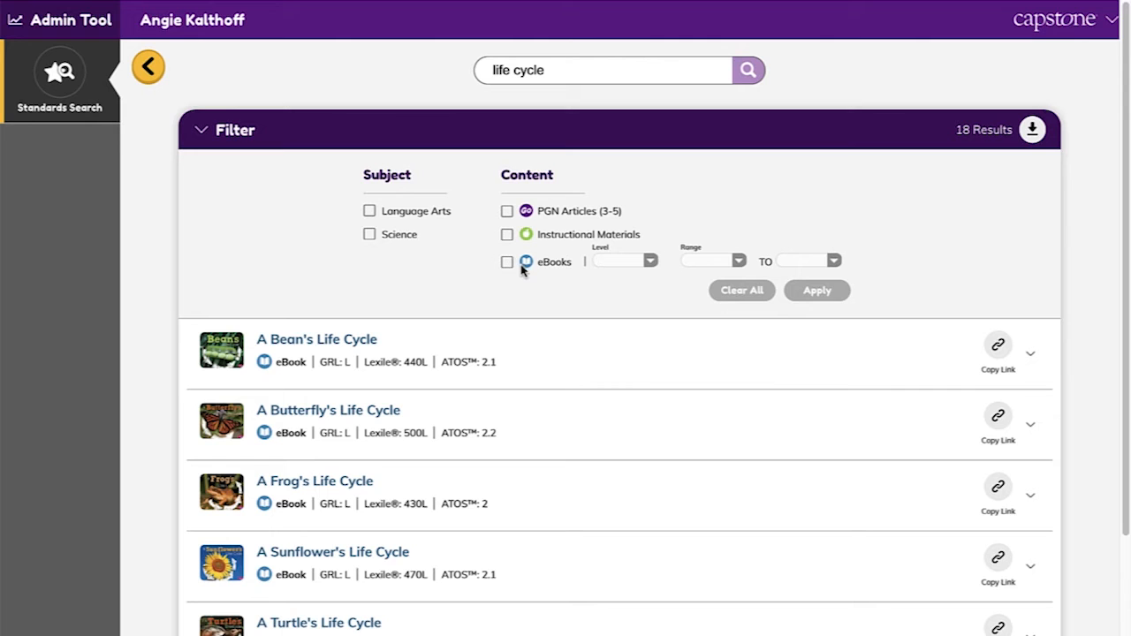
Step: Preview the eBook A Bean's Life Cycle from the search results and copy its link
scroll(560, 533, down, 4)
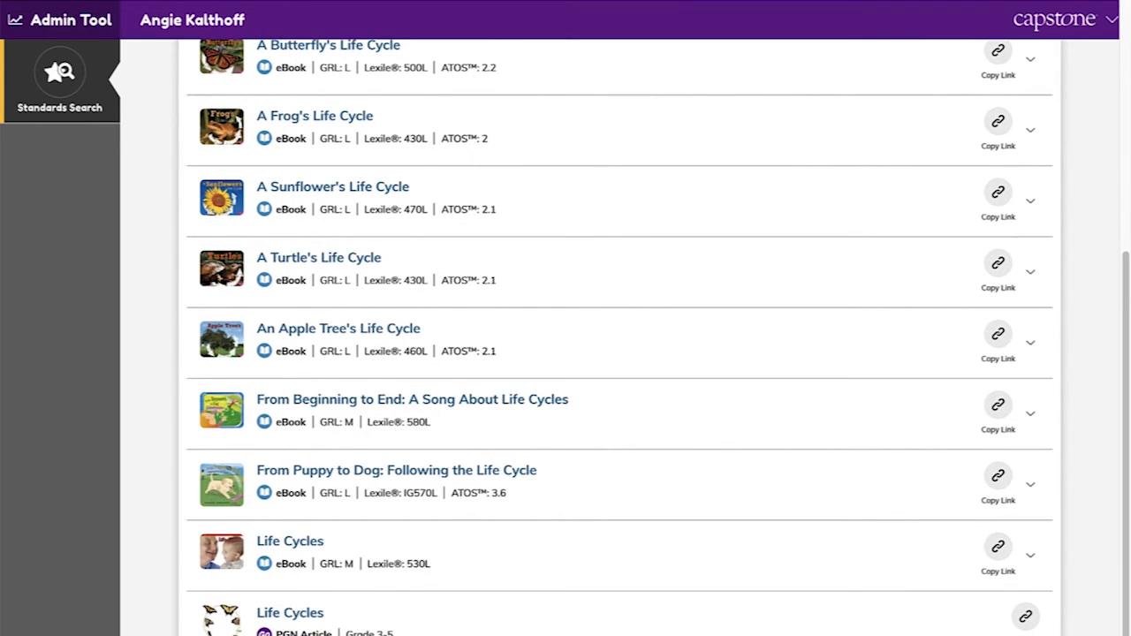
scroll(682, 629, up, 4)
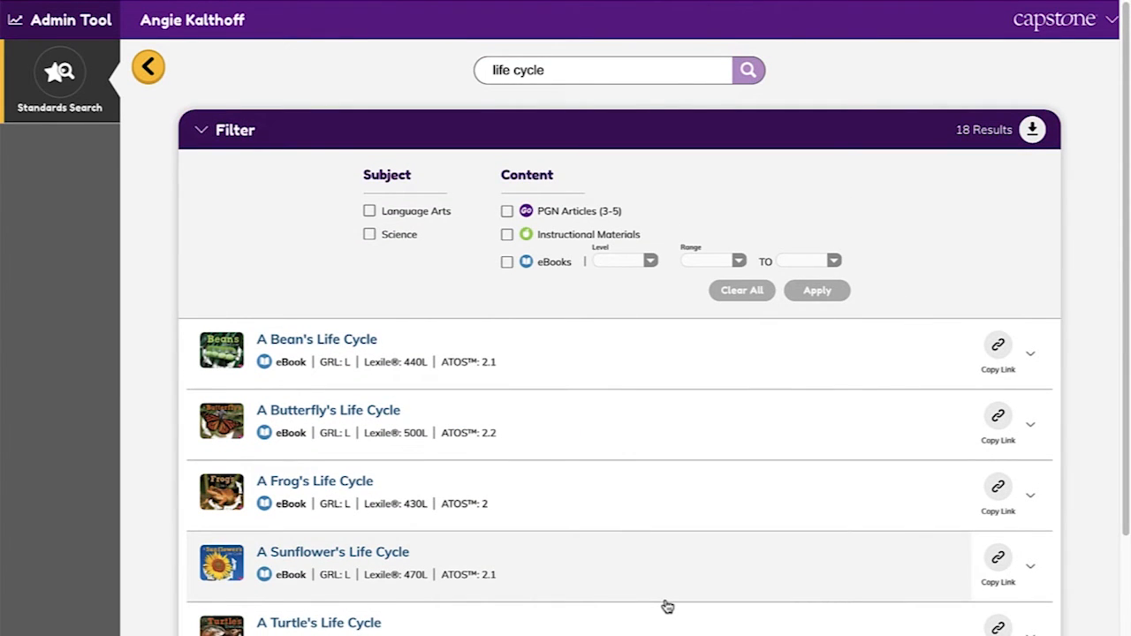
click(324, 343)
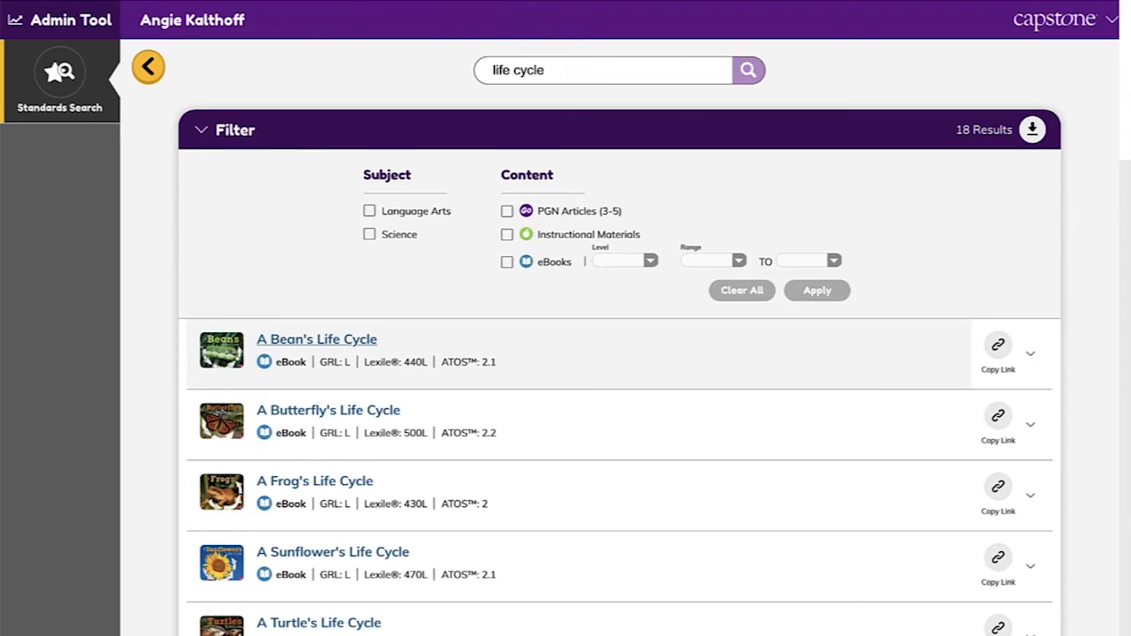
click(999, 350)
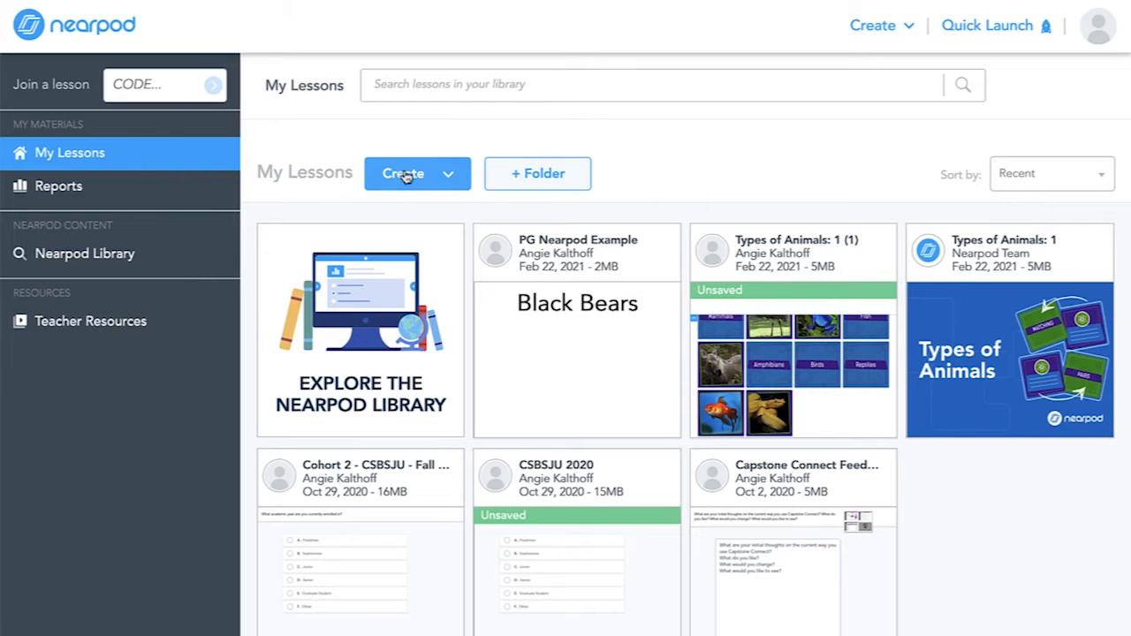
Step: Switch to Nearpod, create a new lesson, and browse the activity and content types that can be added
click(446, 175)
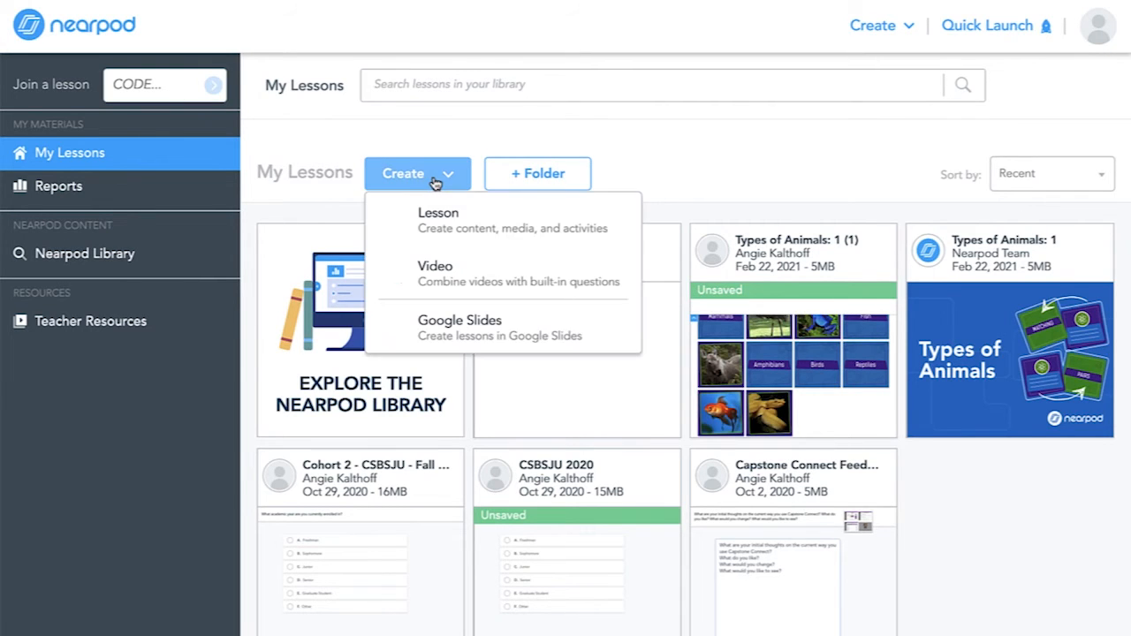
click(464, 234)
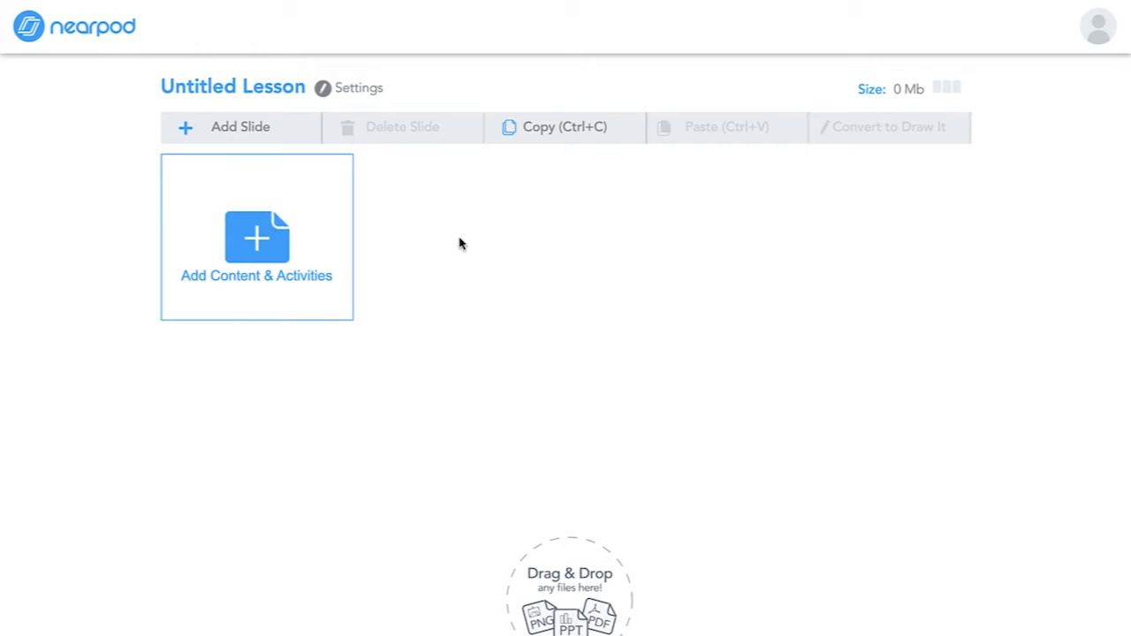
click(265, 234)
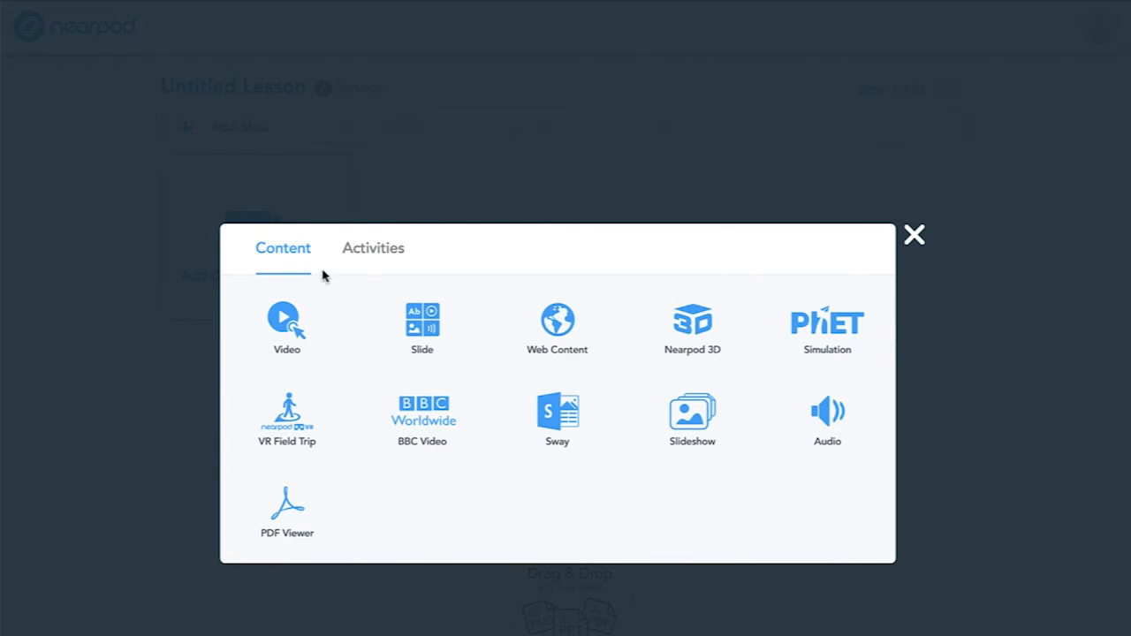
click(398, 253)
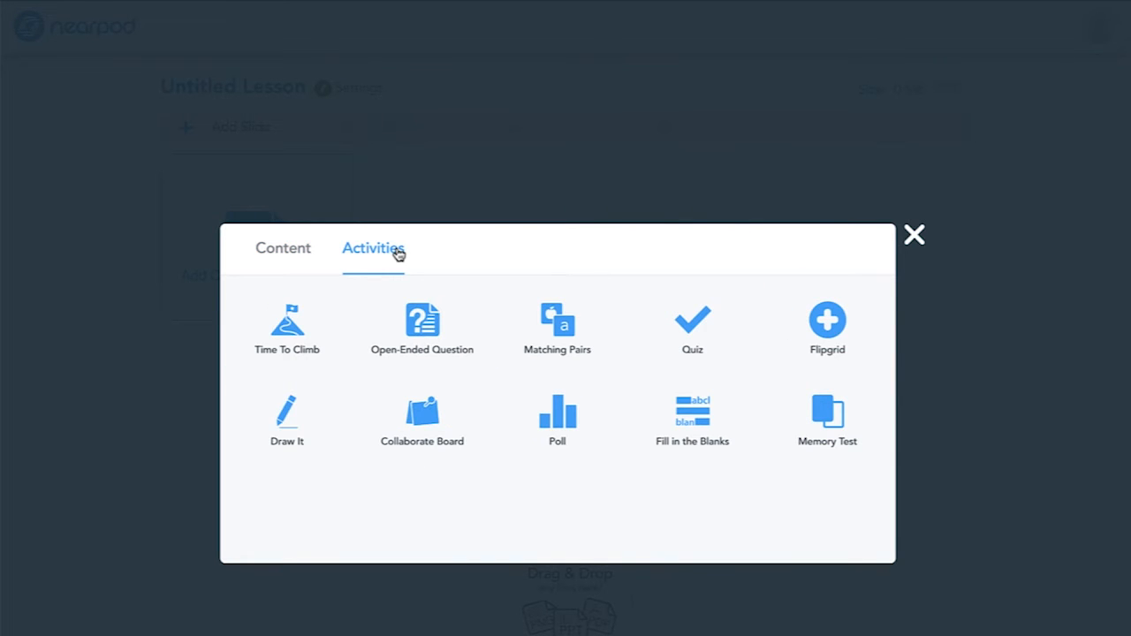
click(267, 251)
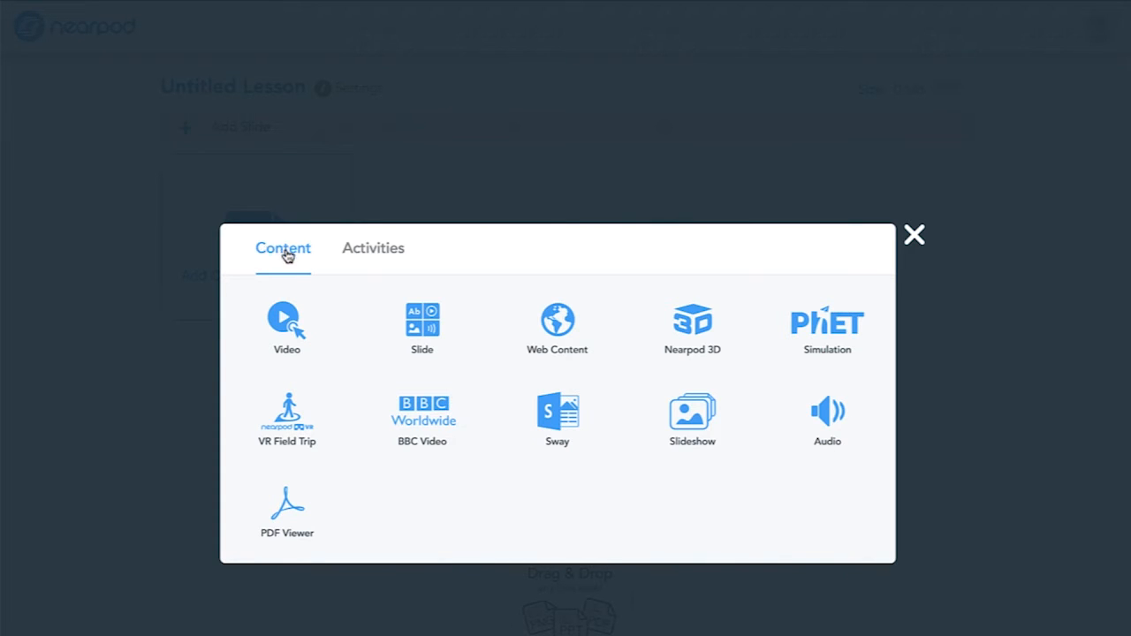
Step: Add the copied A Bean's Life Cycle link as tested web content and open its page from the student preview
click(569, 325)
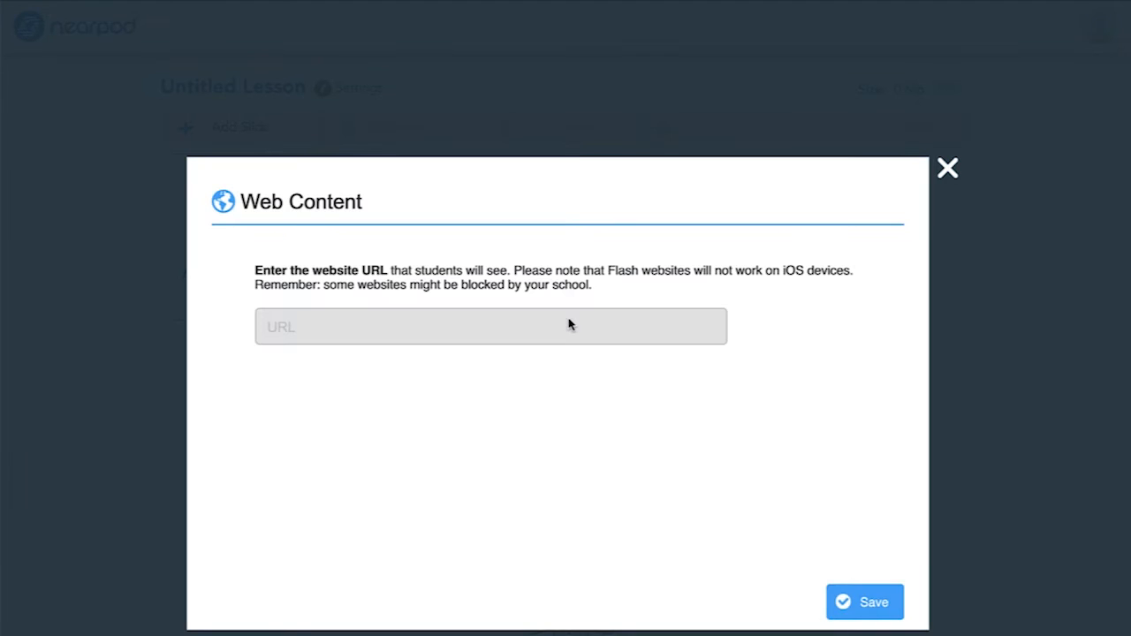
click(549, 320)
key(ctrl+v)
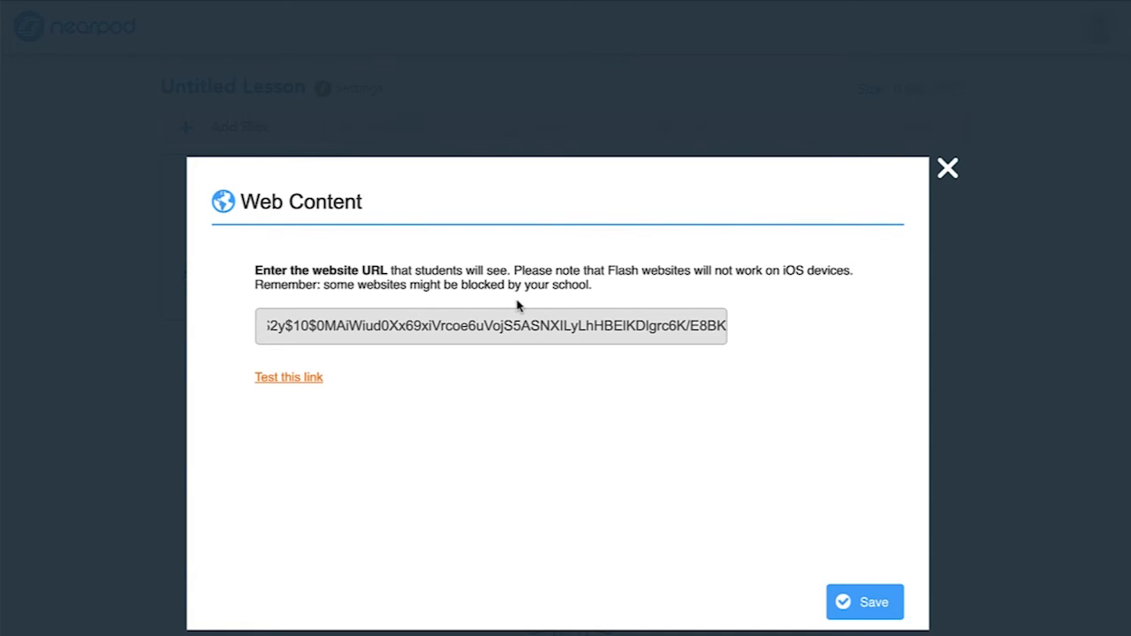
click(304, 388)
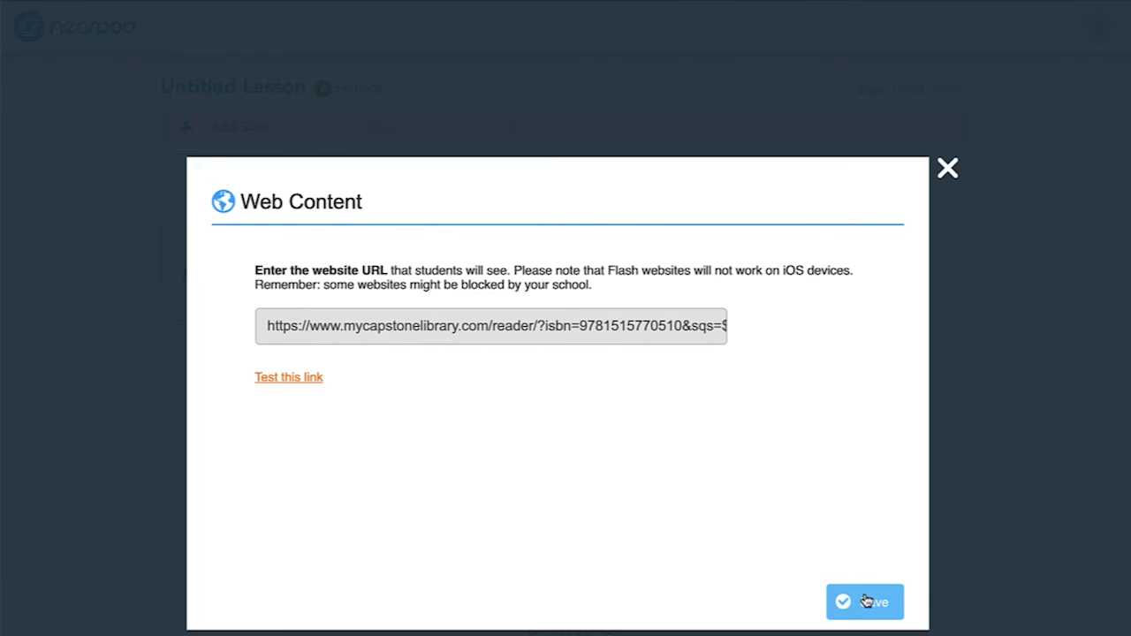
click(867, 601)
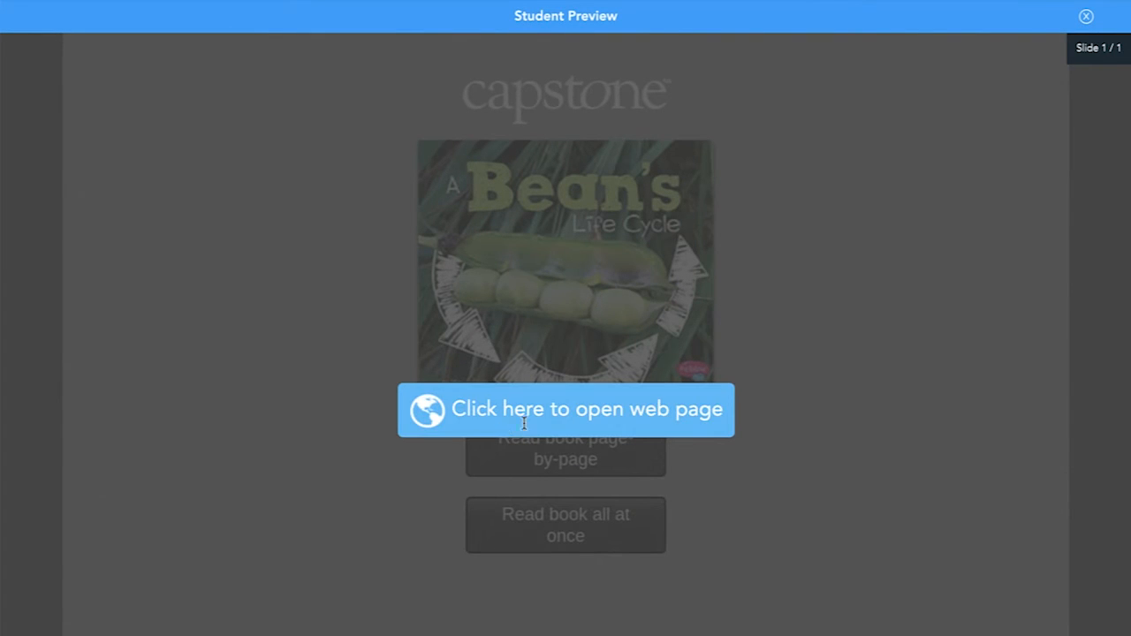
click(610, 413)
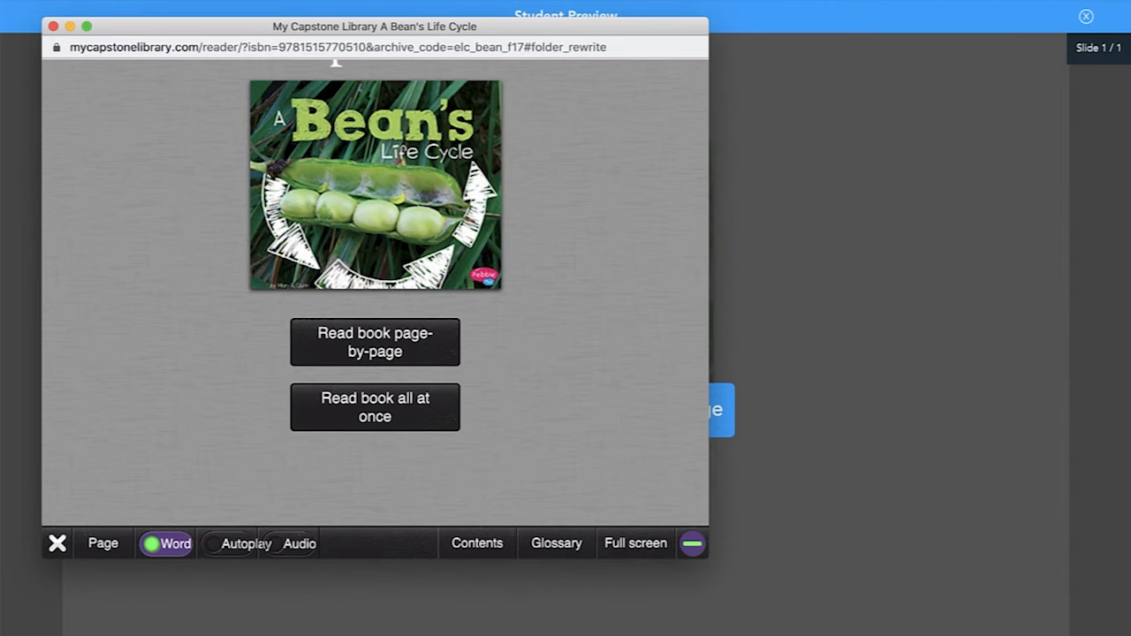
Step: Switch to Capstone Connect and search by standards for Texas, Science, Grade 1
click(981, 0)
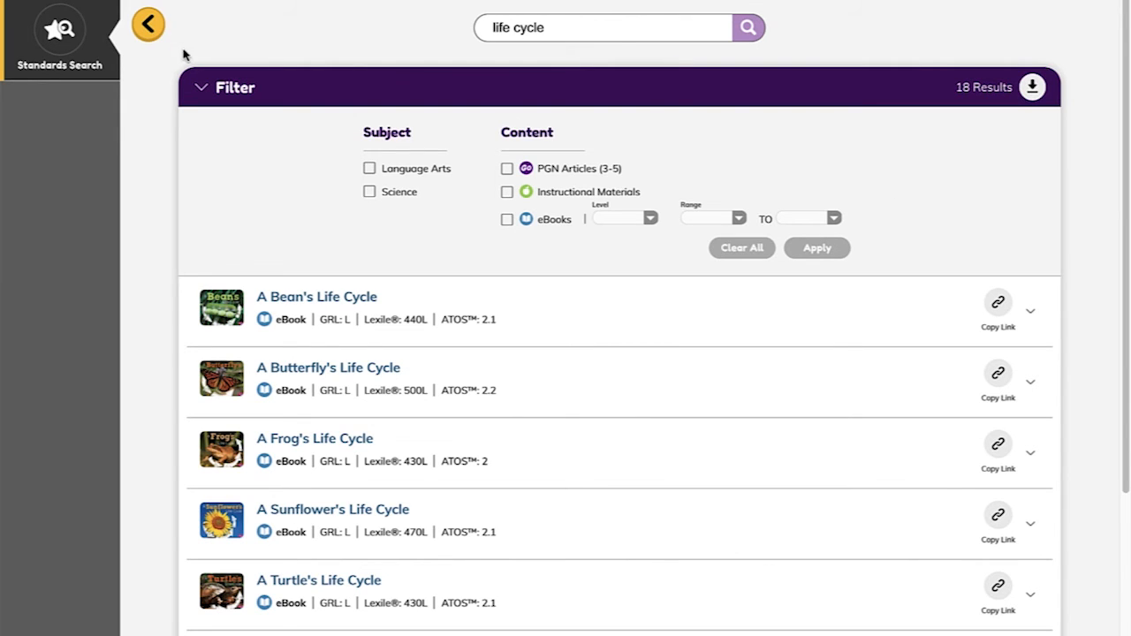
click(63, 35)
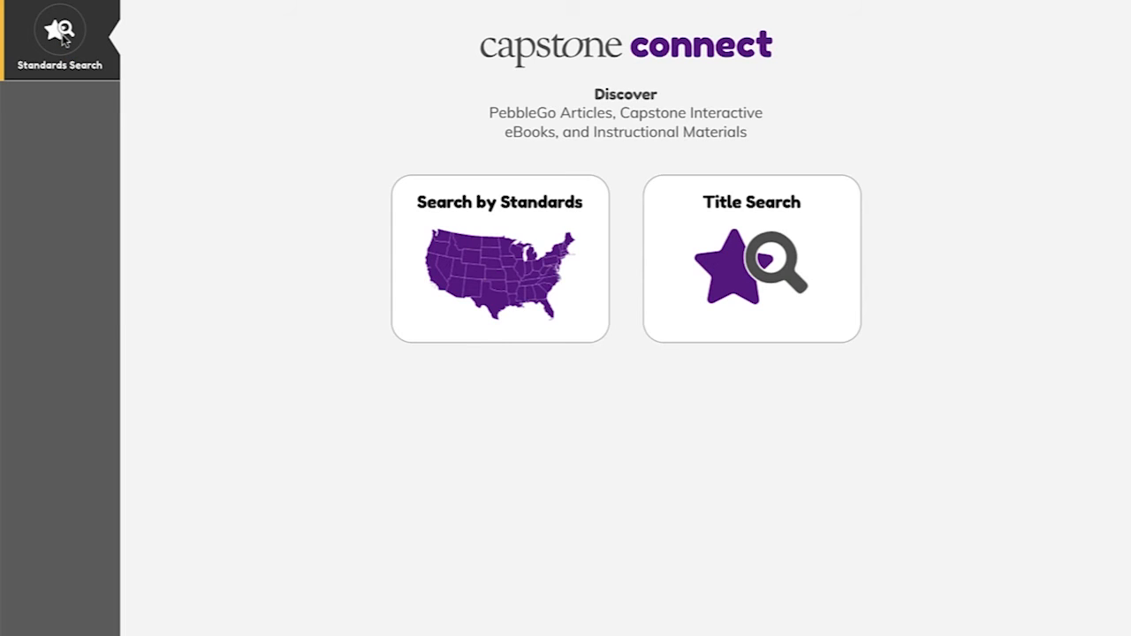
click(507, 246)
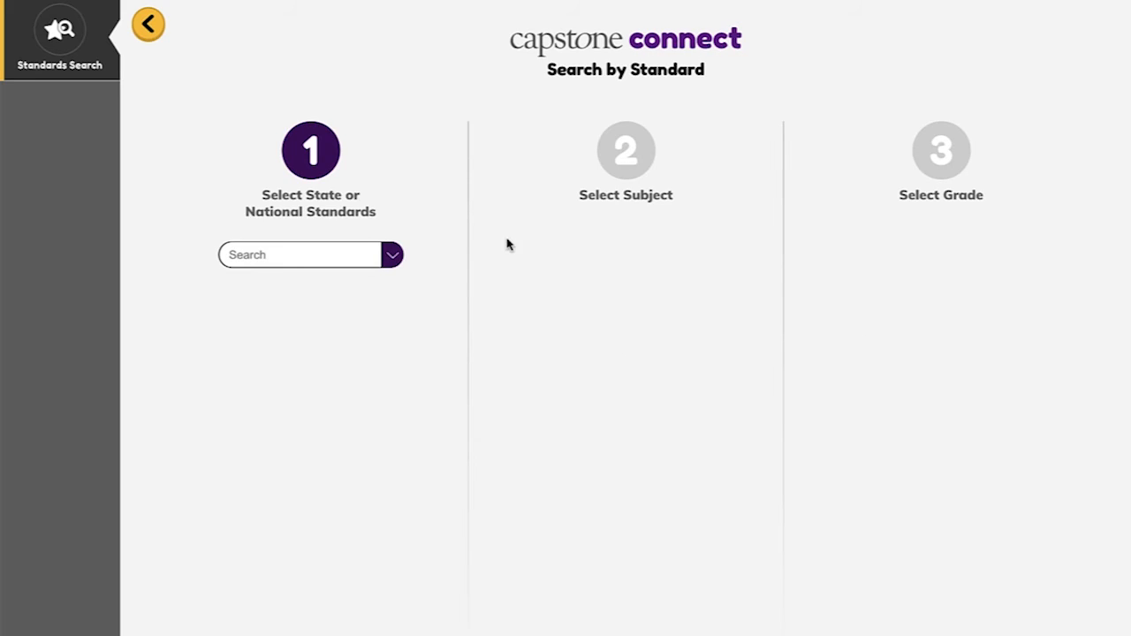
click(390, 257)
scroll(336, 406, down, 8)
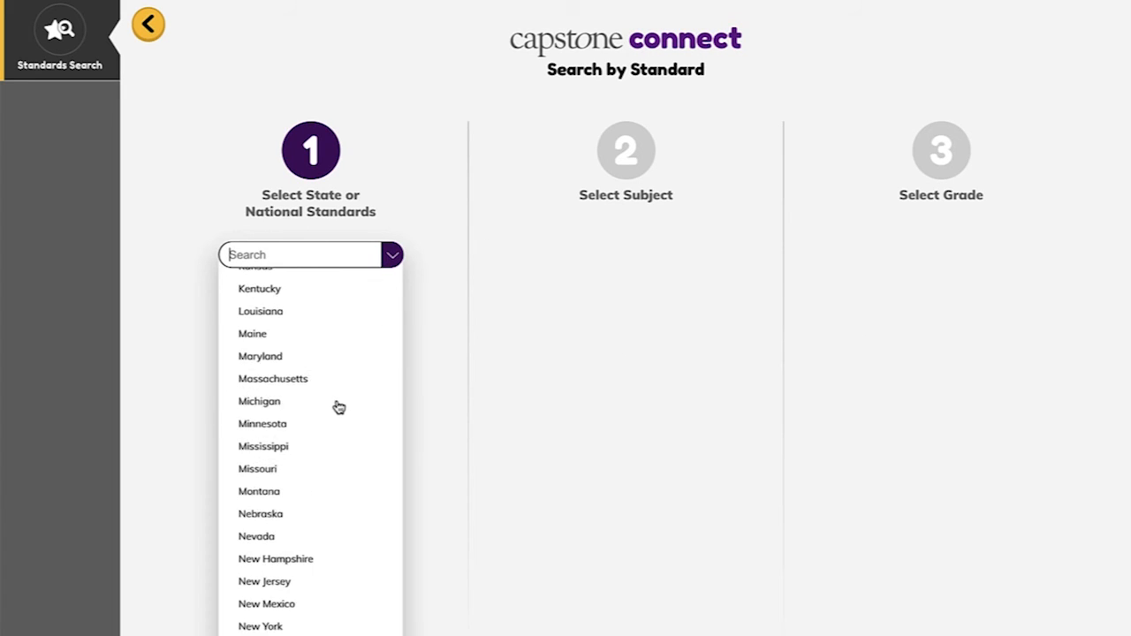
click(317, 589)
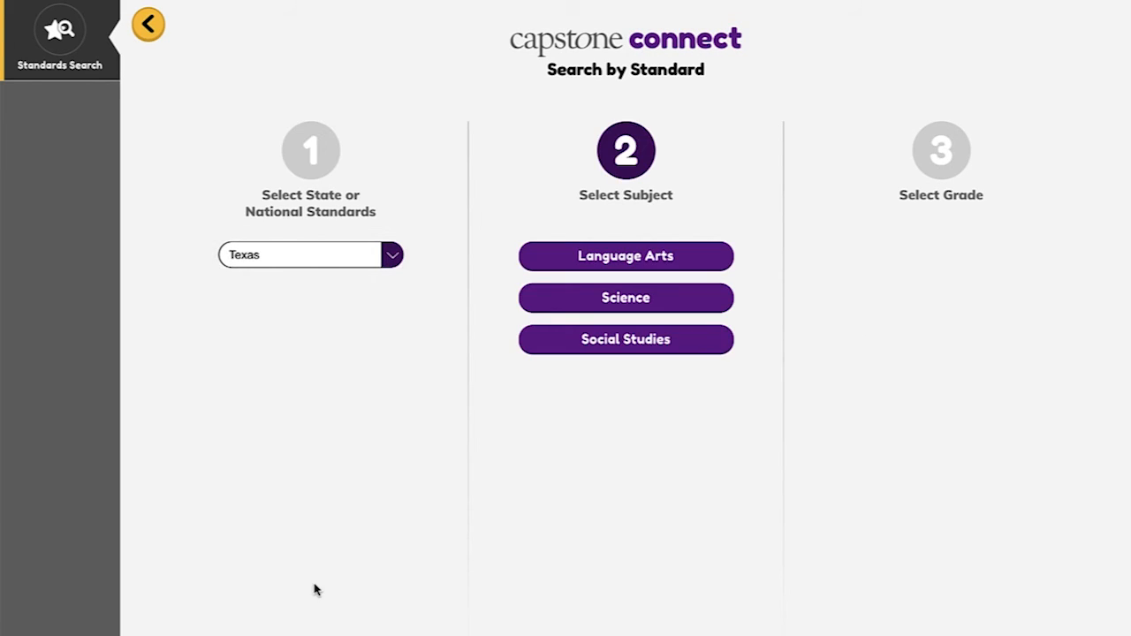
click(690, 298)
click(982, 298)
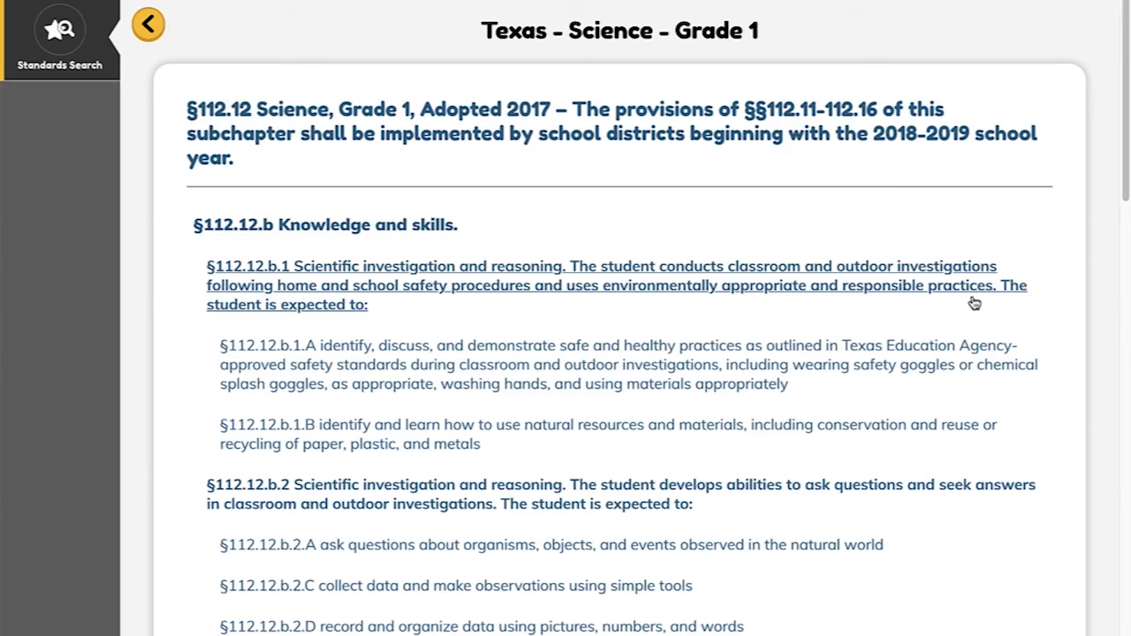
Step: Show the resources aligned with standard §112.12.b.9 Organisms and environments
scroll(972, 305, down, 15)
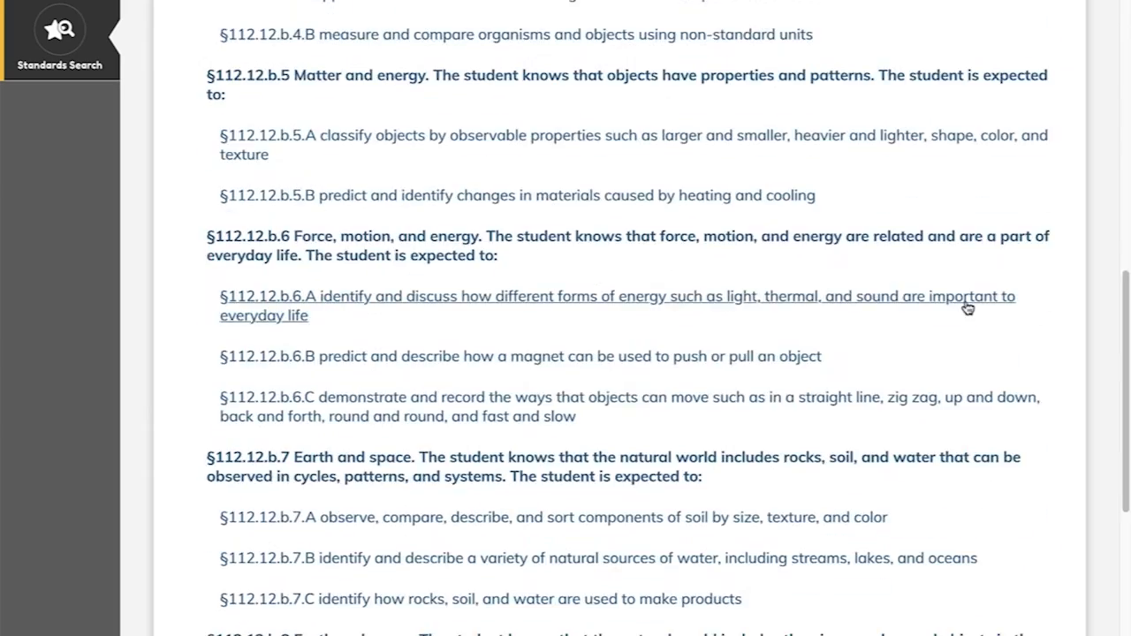
scroll(967, 308, down, 5)
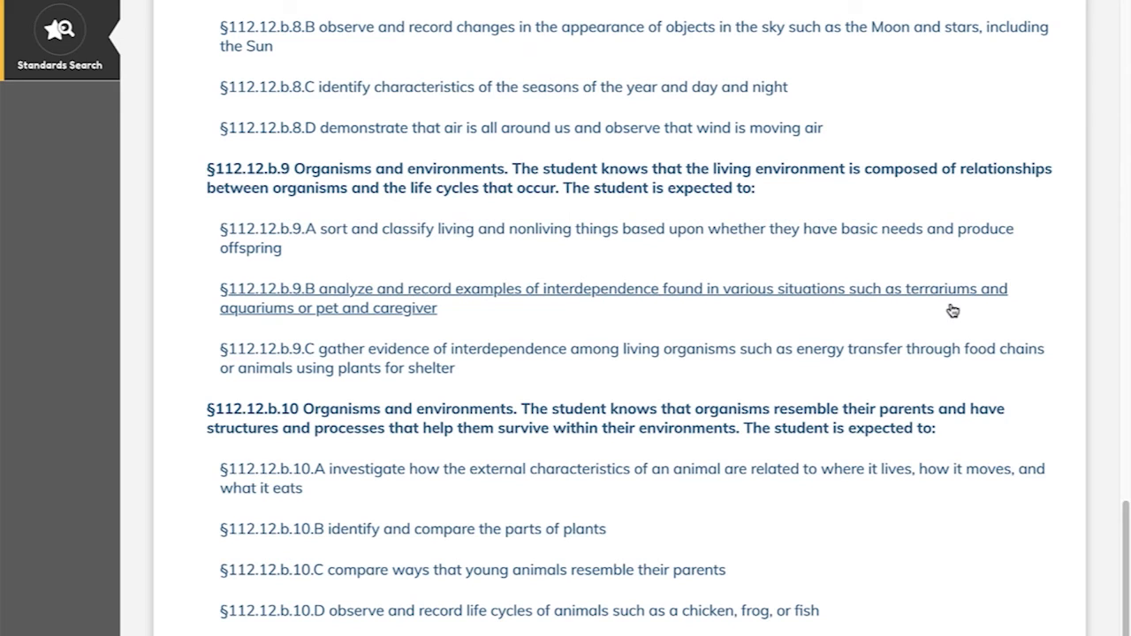
click(687, 188)
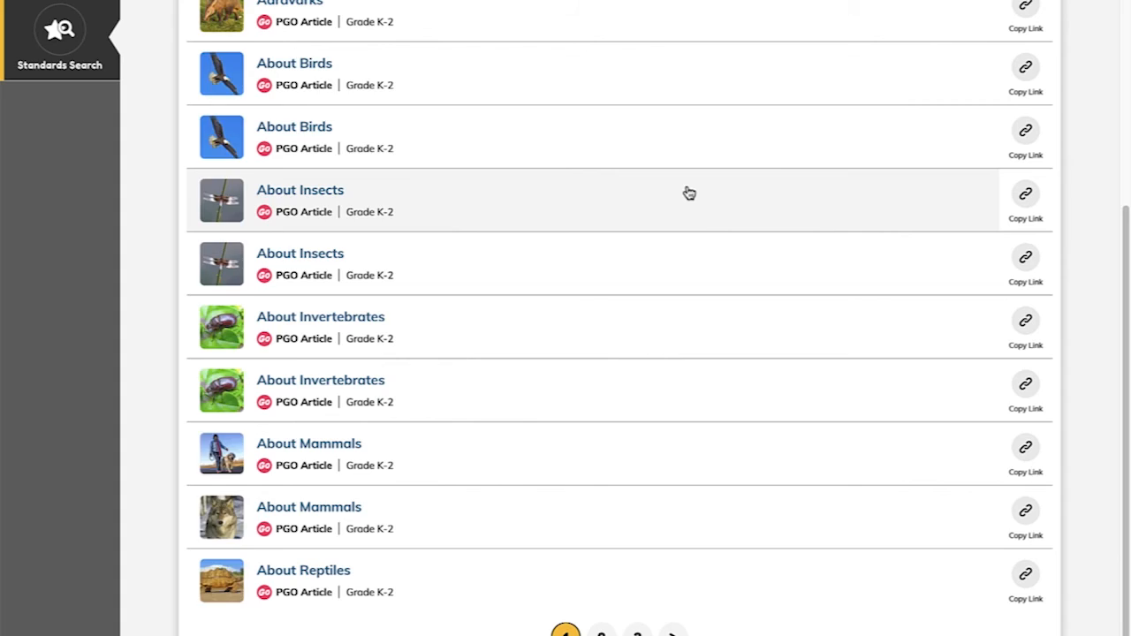
scroll(712, 197, up, 4)
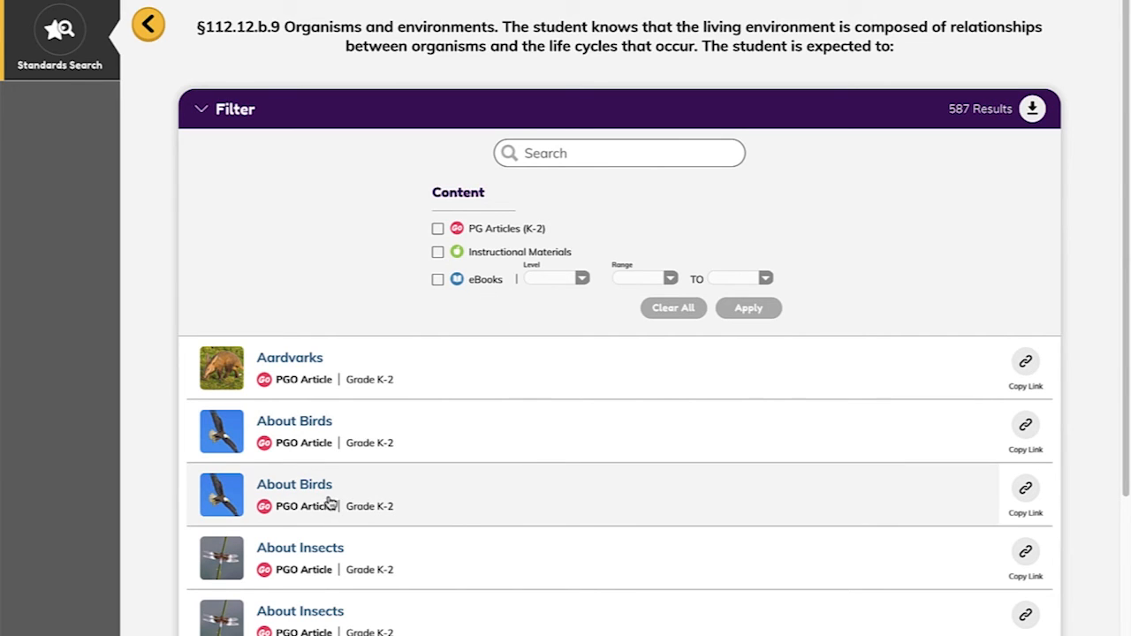
Step: Preview the PebbleGo article About Insects, including its Life Cycle section, and copy the article's link
click(320, 548)
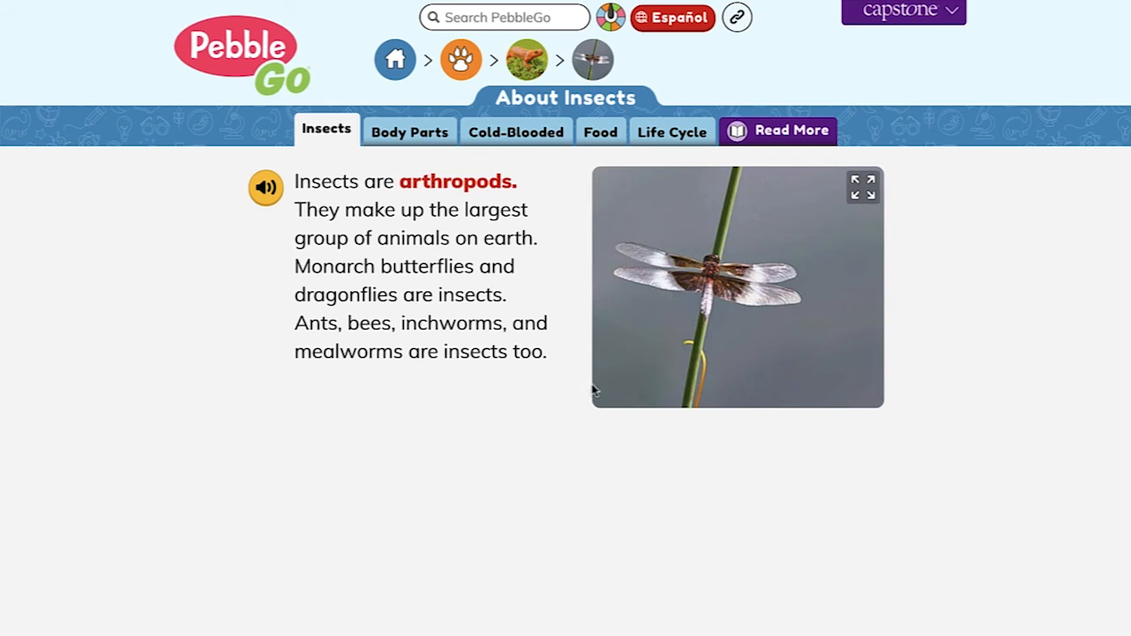
click(669, 129)
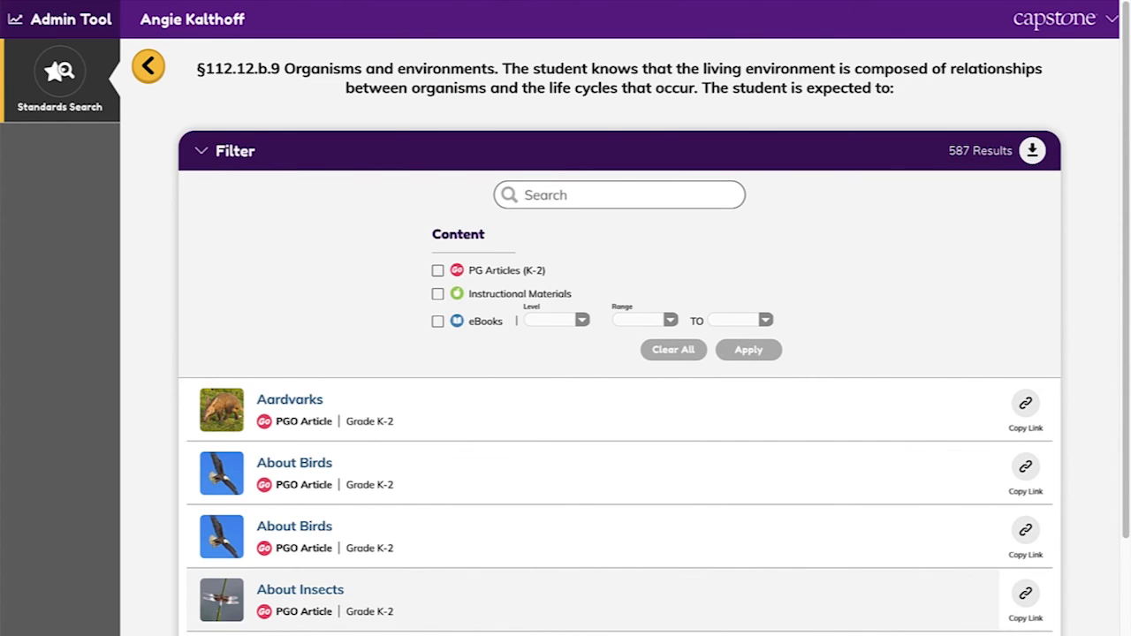
click(1027, 599)
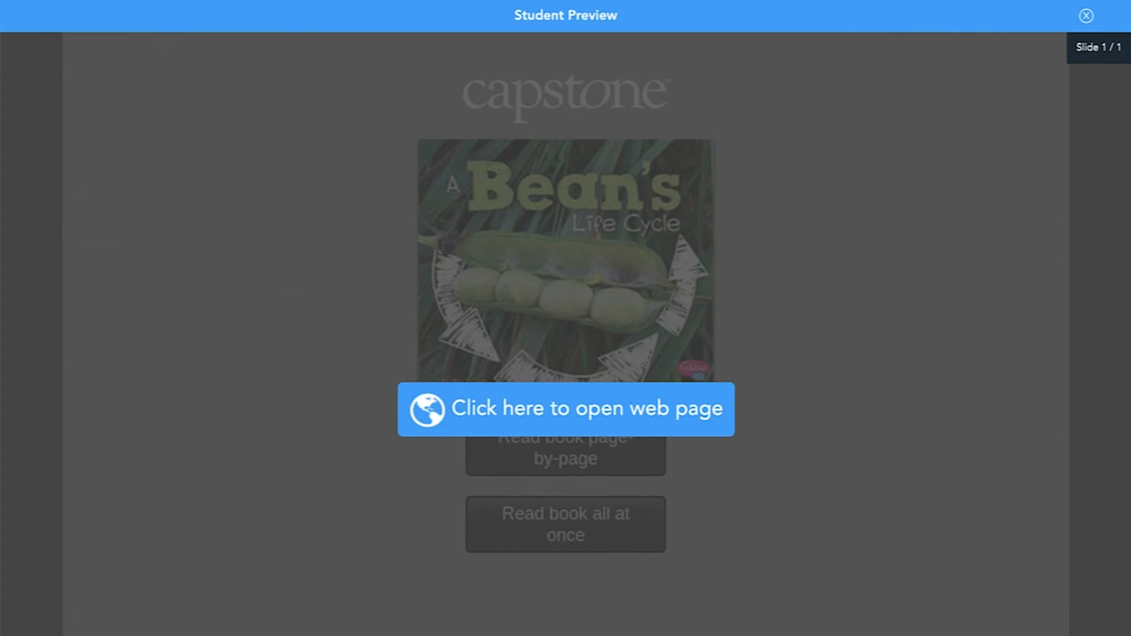
Step: Switch to Nearpod, add the copied About Insects link as tested web content, and open its page from the student preview
click(1086, 16)
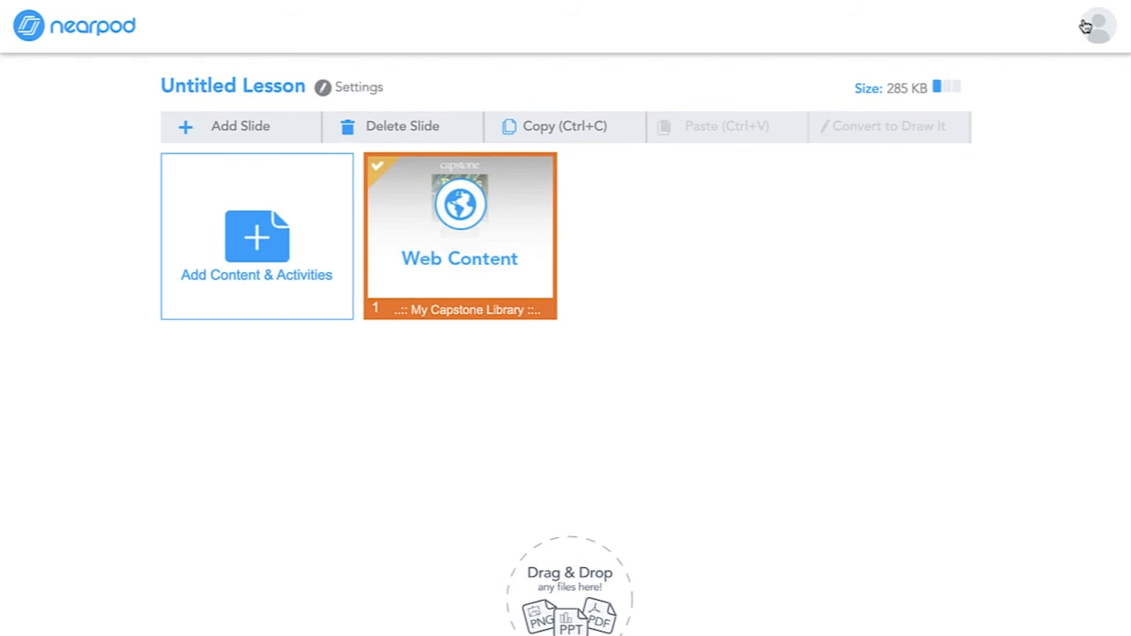
click(267, 235)
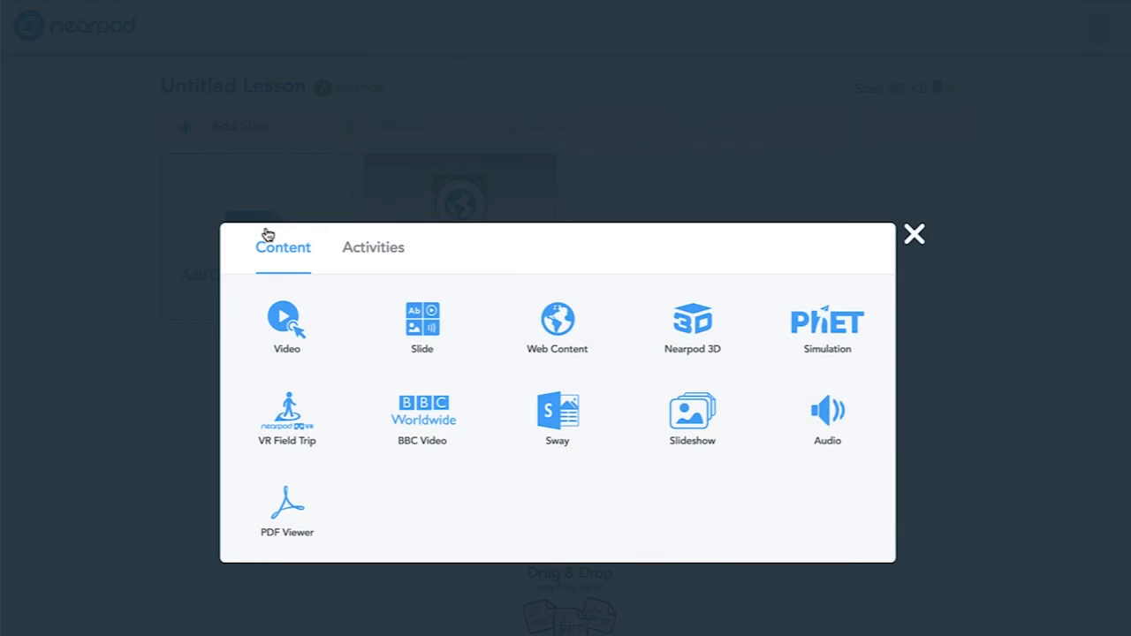
click(558, 326)
click(556, 322)
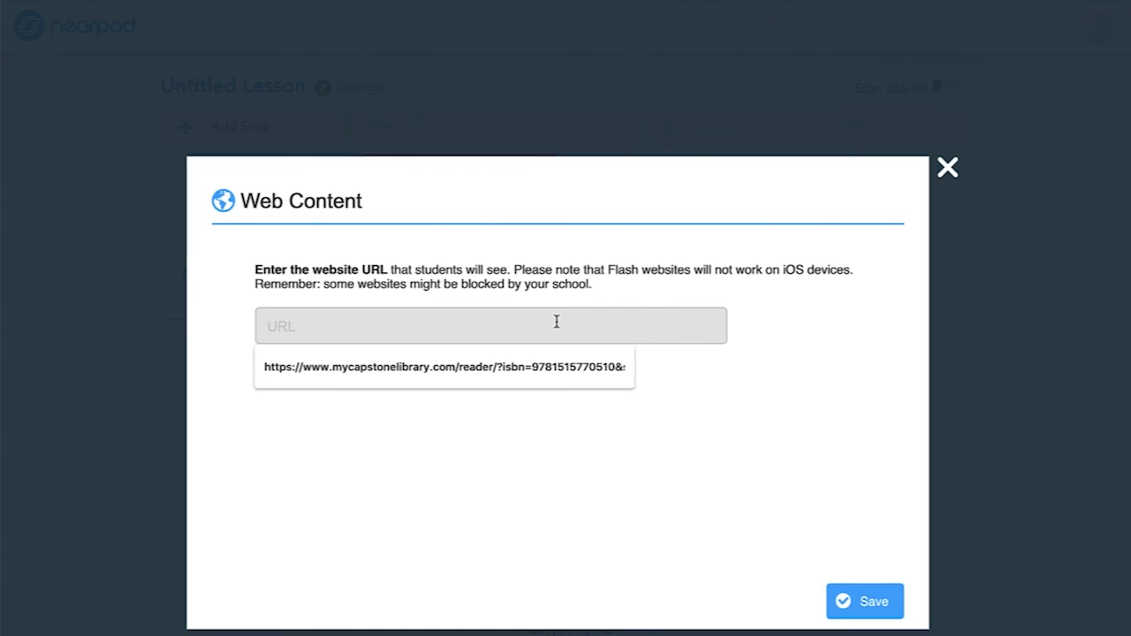
key(ctrl+v)
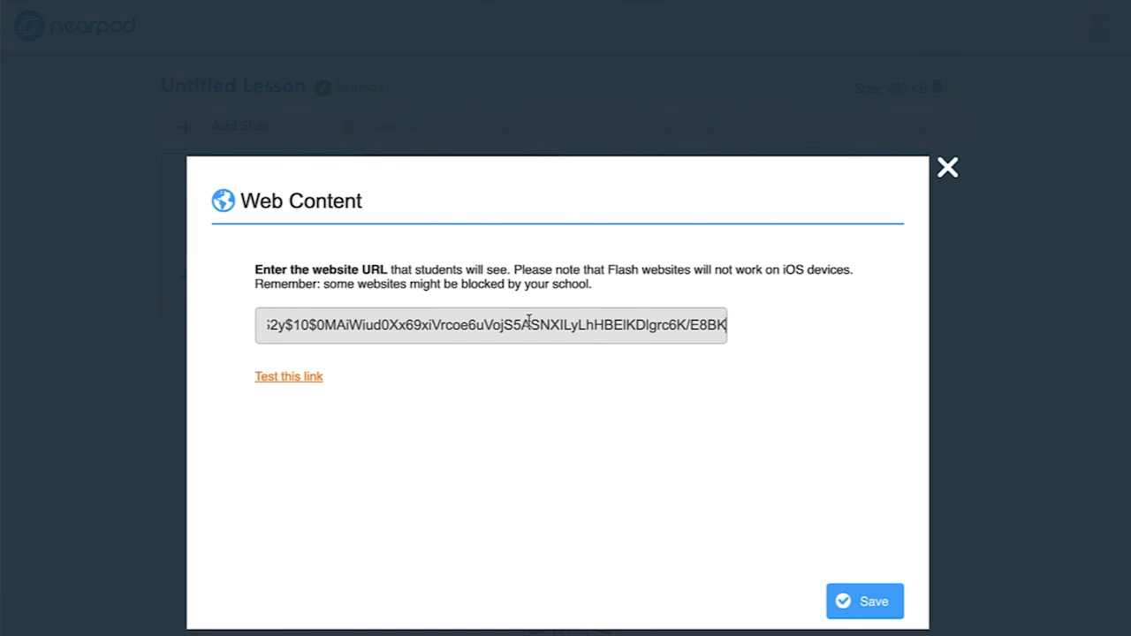
click(306, 380)
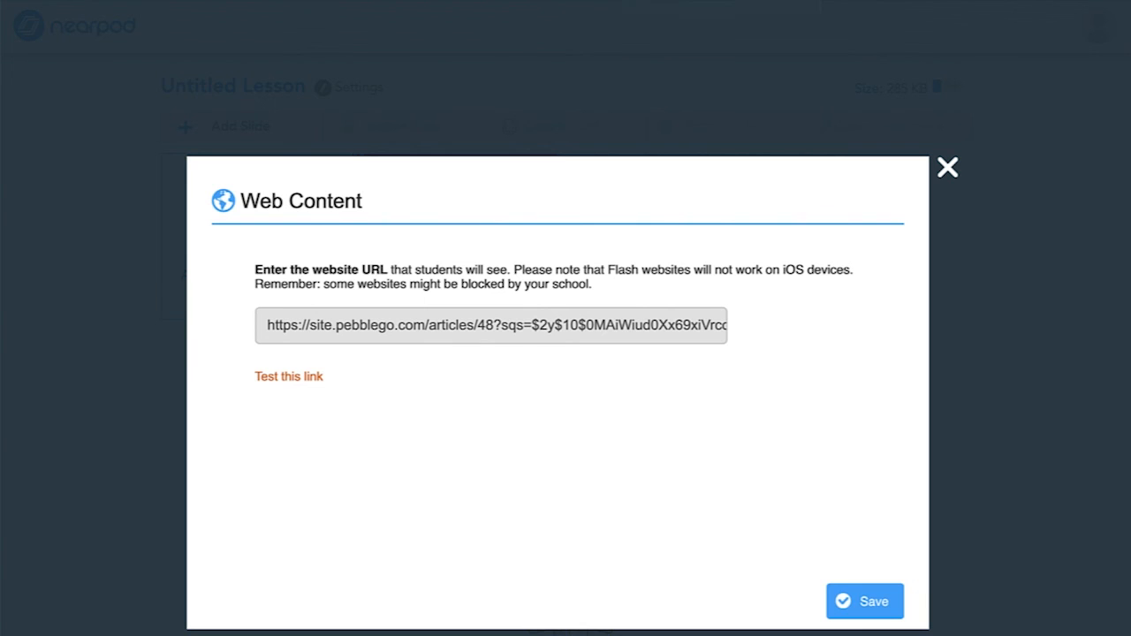
click(866, 602)
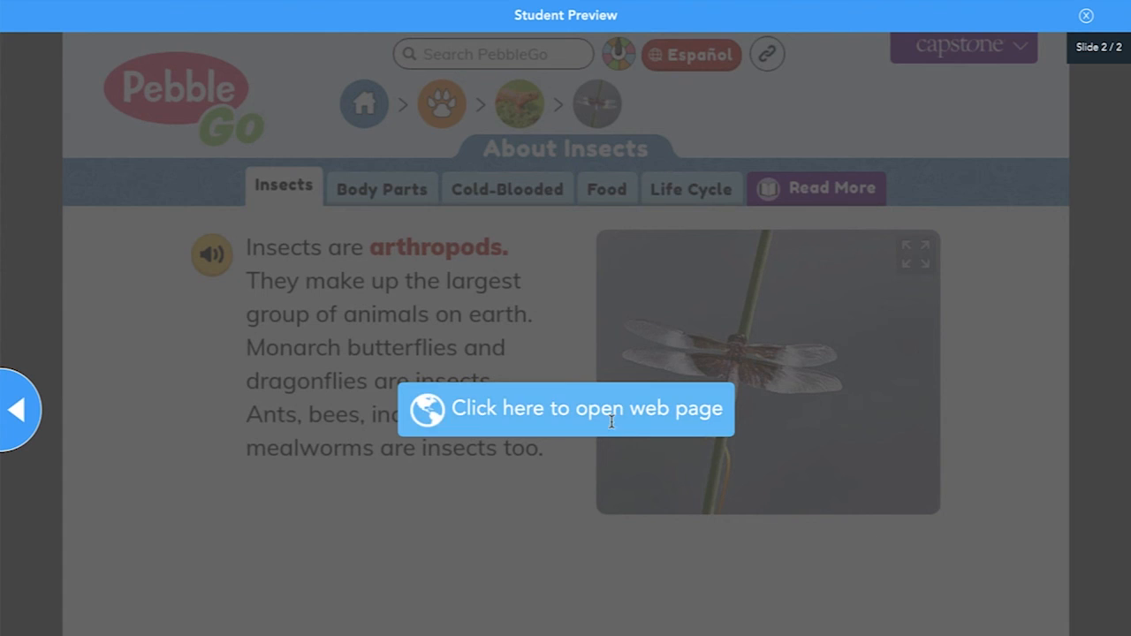
click(573, 417)
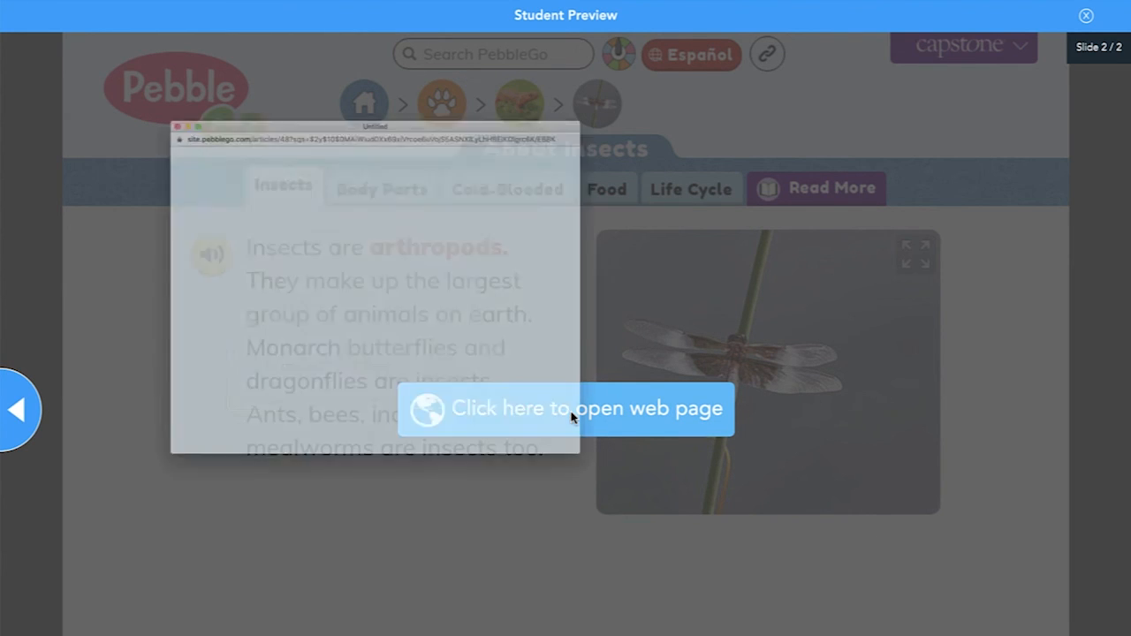